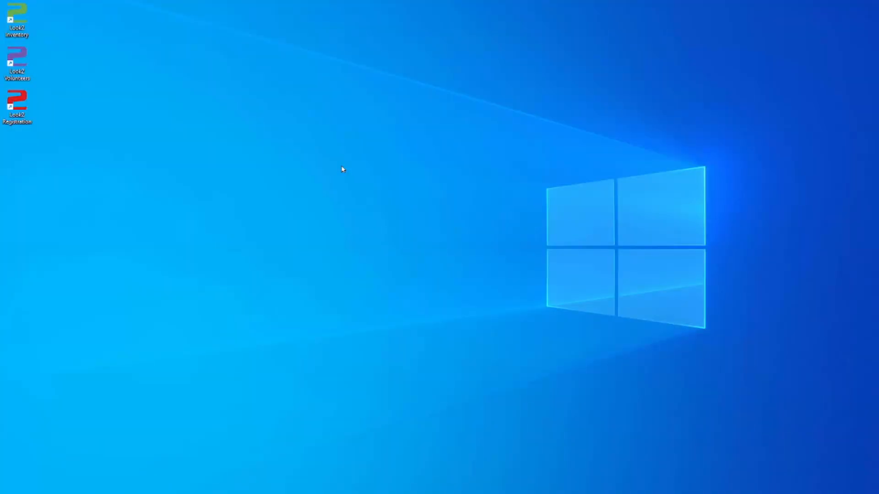
Step: Check the display settings, keeping scale at 100% and resolution at 1920 × 1080
right_click(343, 169)
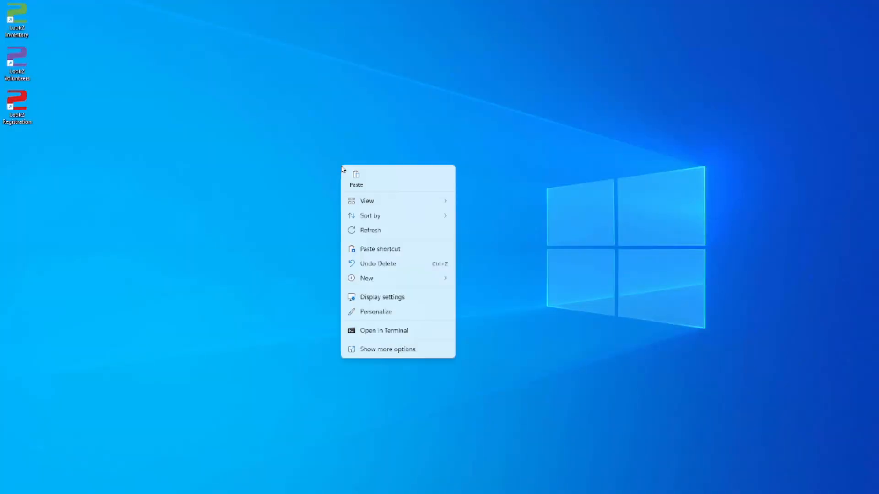
left_click(388, 298)
scroll(629, 371, "down", 5)
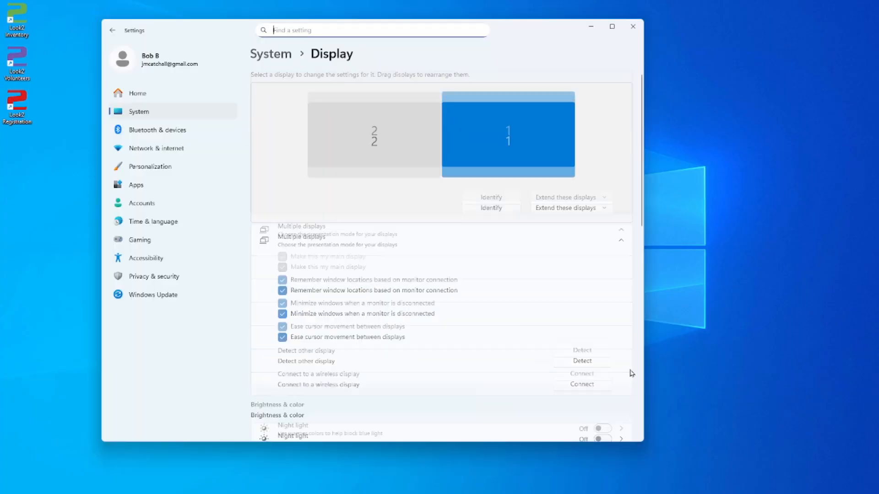
left_click(561, 286)
left_click(562, 287)
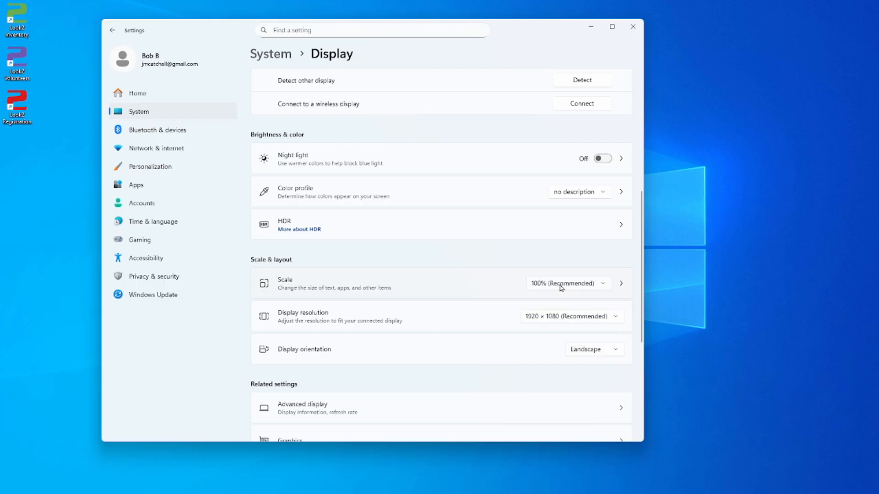
left_click(567, 316)
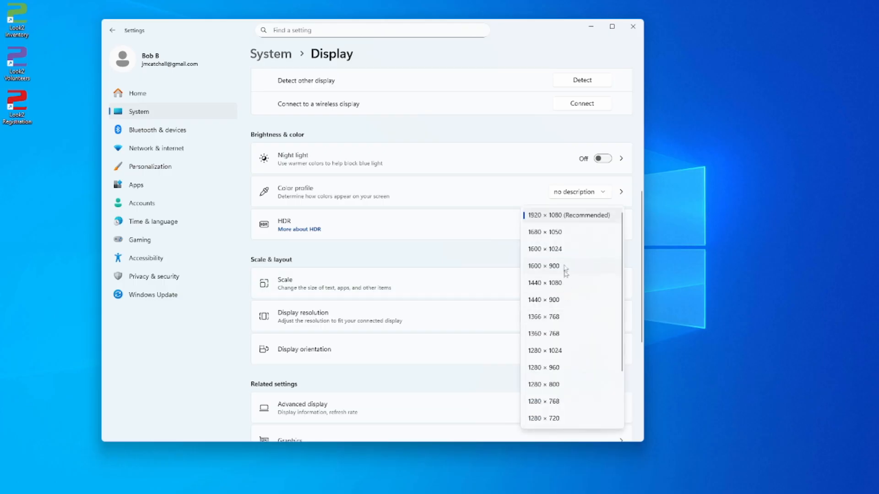
left_click(556, 217)
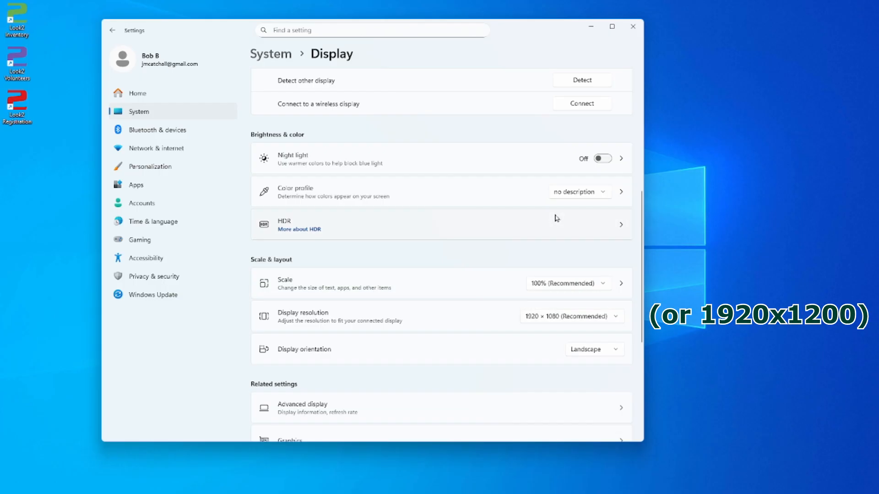
left_click(634, 26)
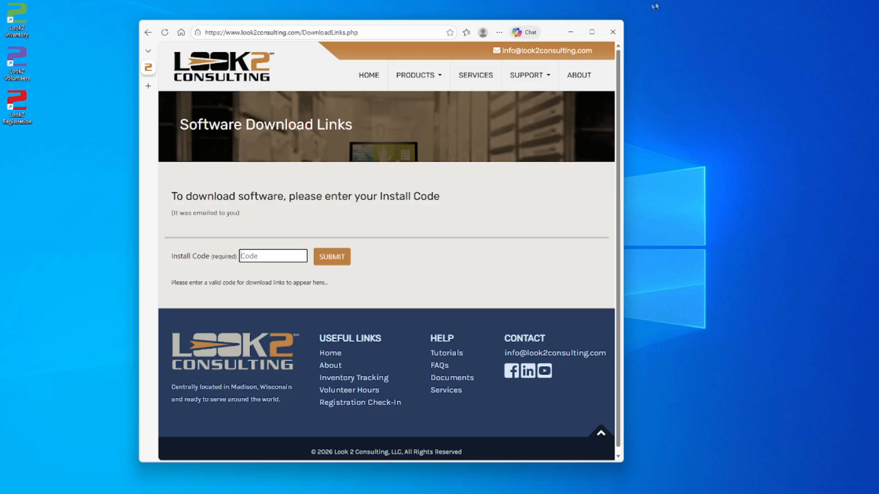
Step: Submit the install code to unlock downloads and download the Registration821.zip package
type("•••••••••••")
key("Return")
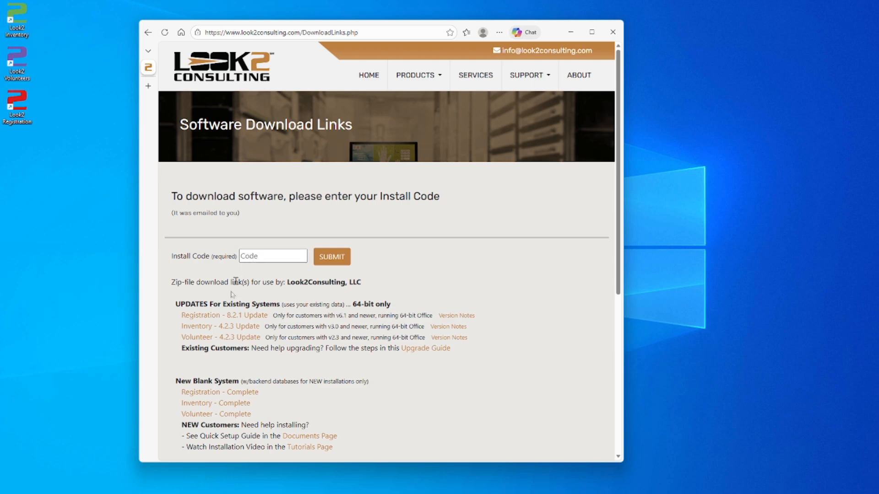
left_click(211, 394)
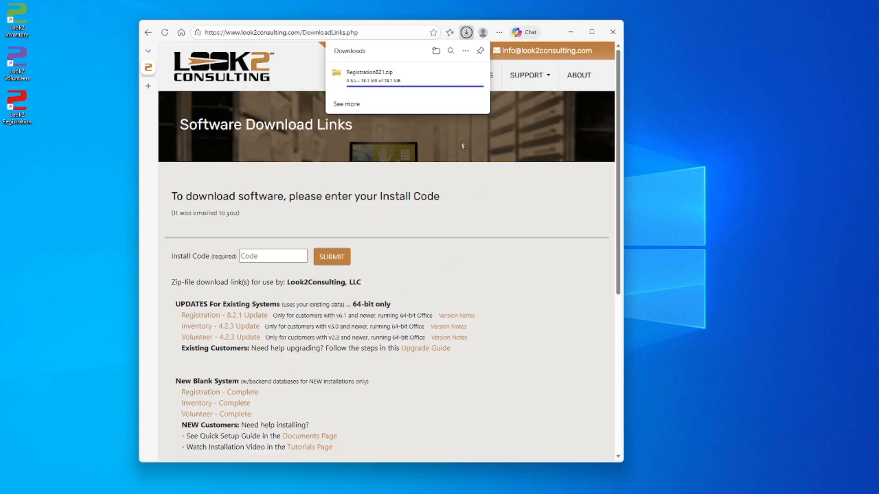
Step: Extract Registration821.zip from Downloads into C:\Look2Software\Registration
left_click(435, 52)
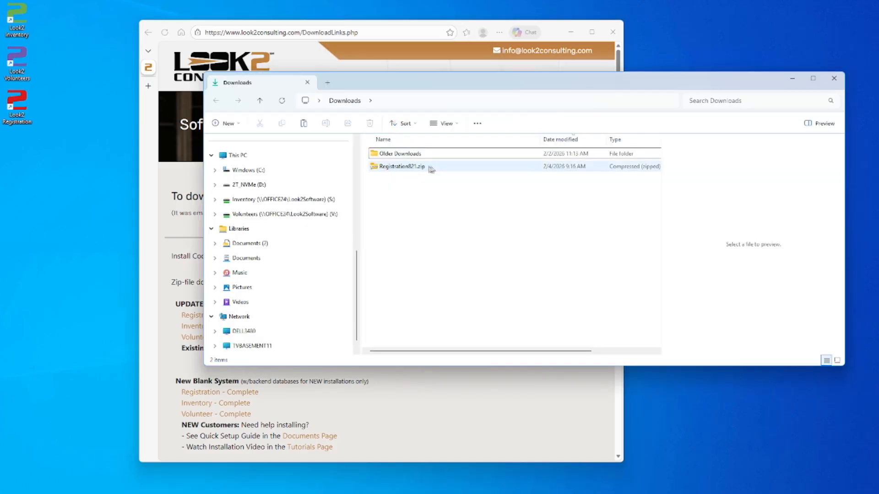
right_click(394, 168)
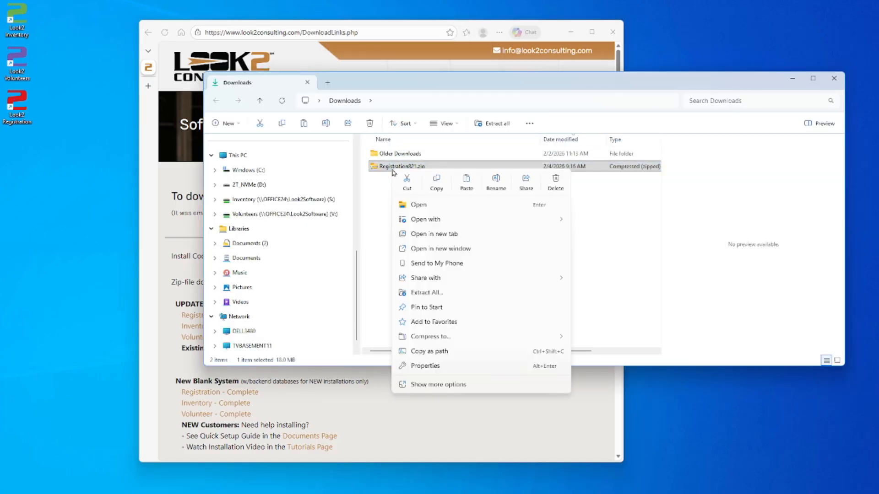
left_click(432, 294)
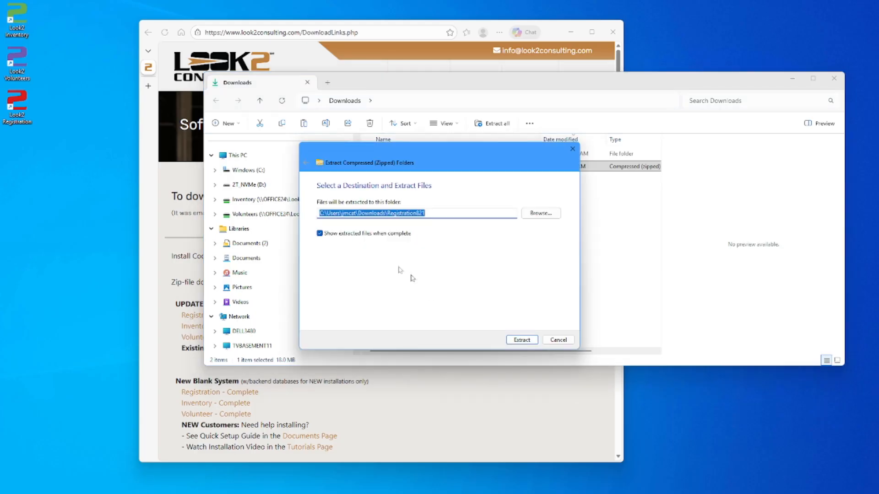
type("C:\\Look")
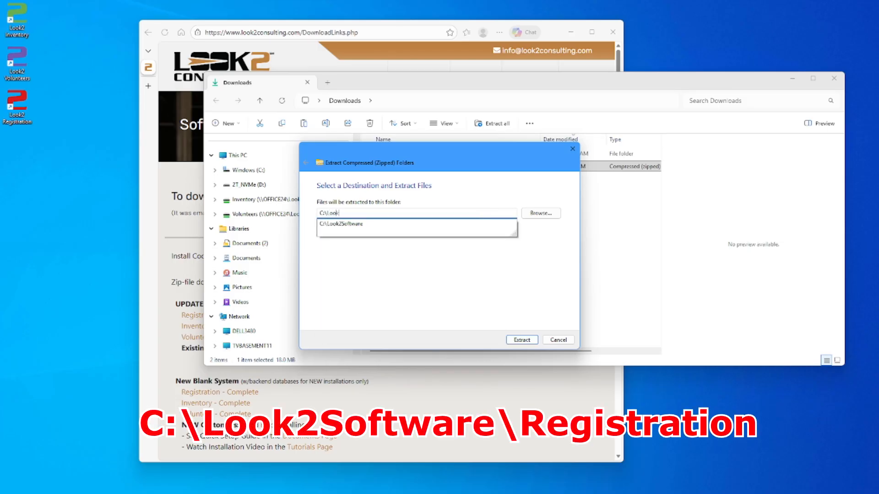
type("2Software\\")
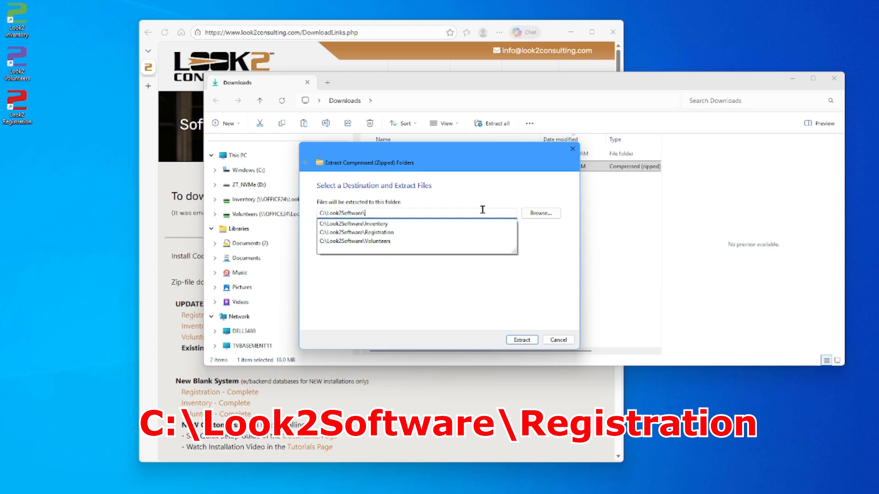
type("Registration")
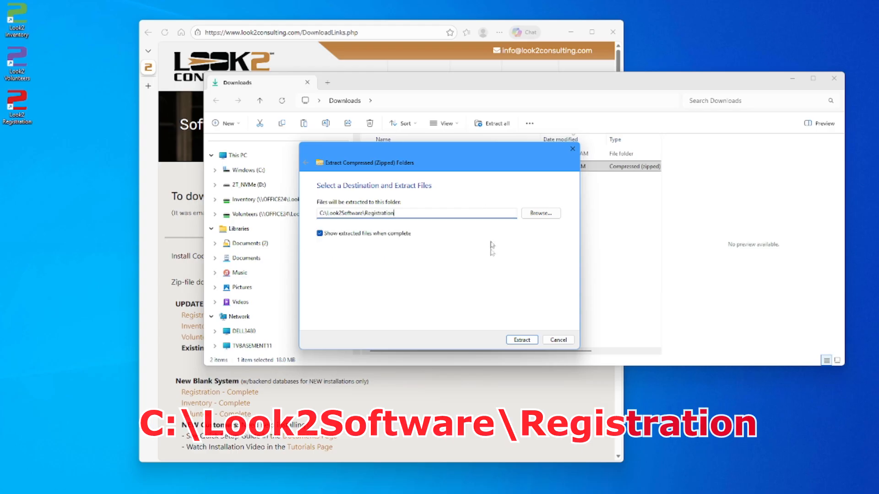
left_click(517, 341)
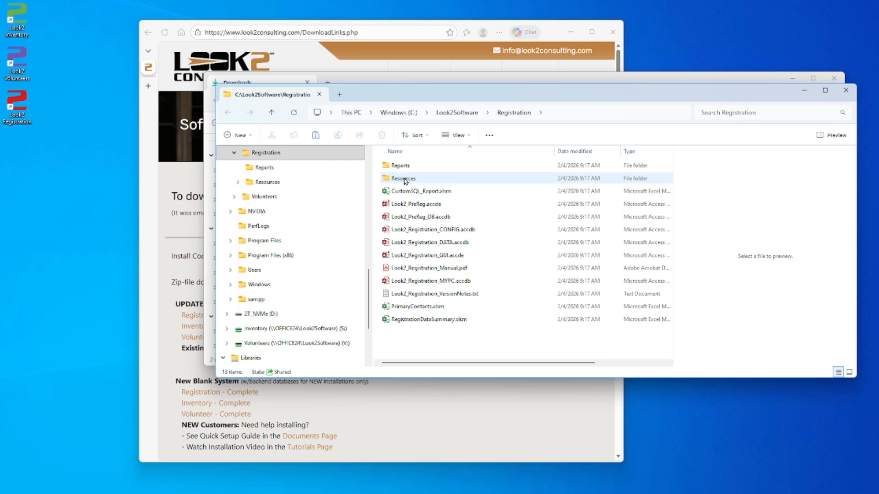
Step: In Resources > Fonts, install the BarcodeFont_CCode39 font
double_click(404, 179)
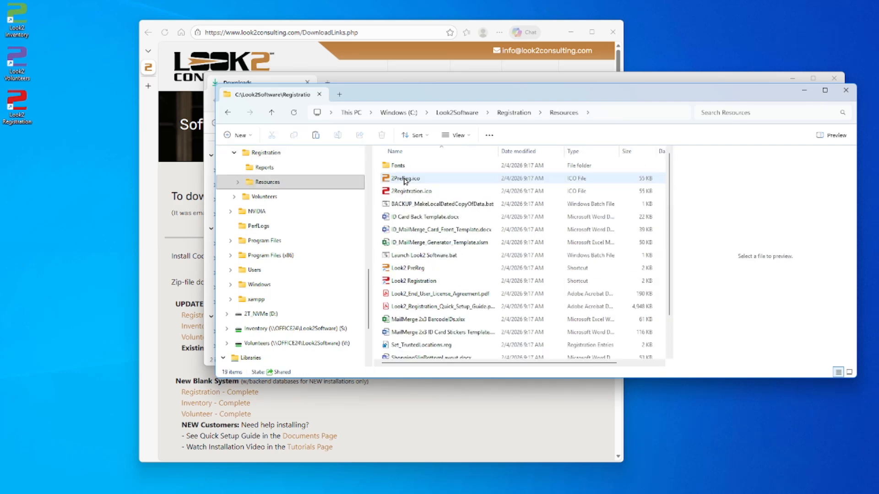
double_click(404, 166)
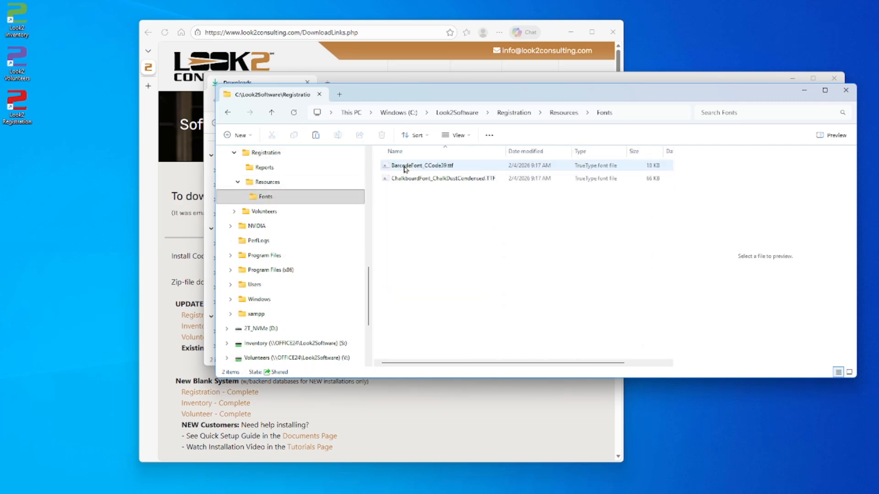
right_click(405, 170)
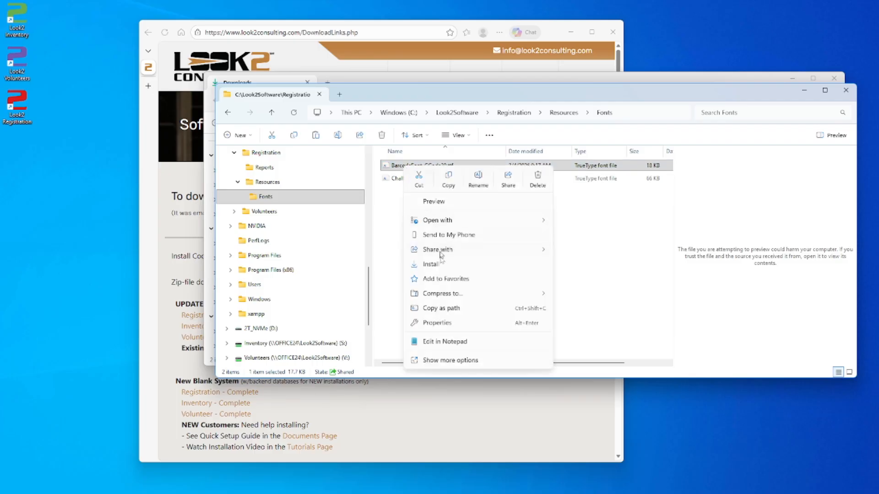
left_click(449, 265)
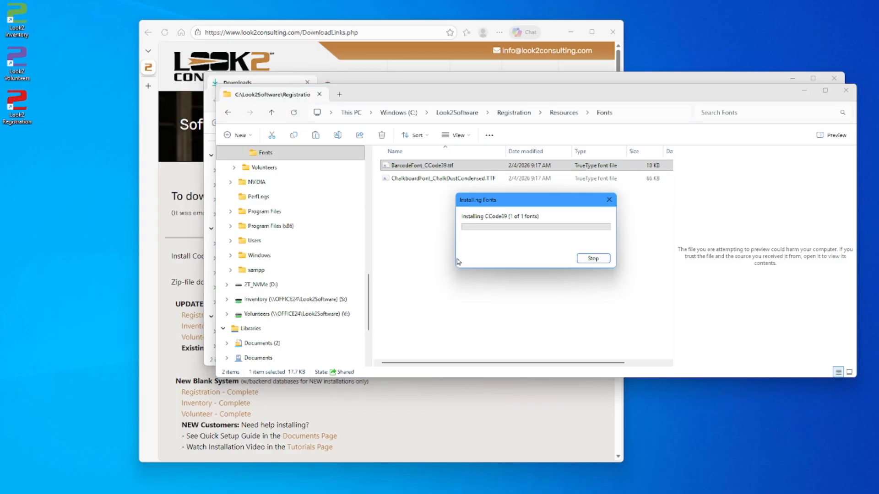
Step: Install ChalkboardFont_ChalkDustCondensed for all users
right_click(405, 181)
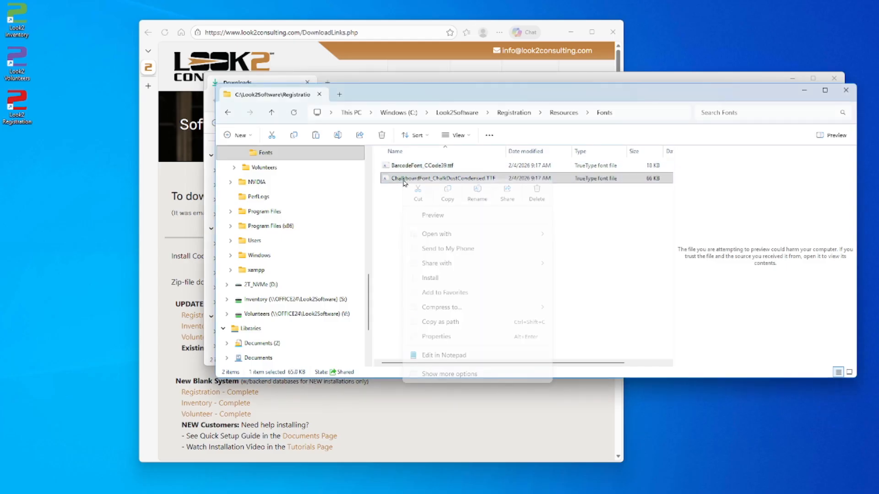
left_click(438, 375)
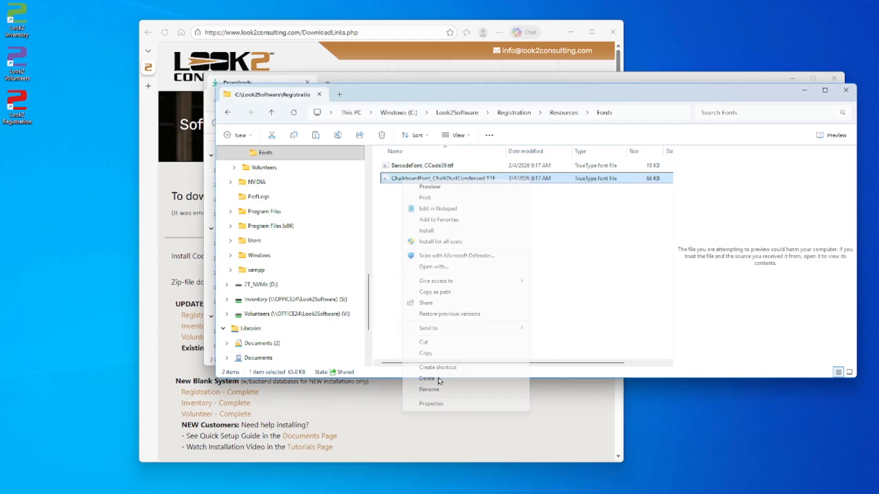
left_click(439, 243)
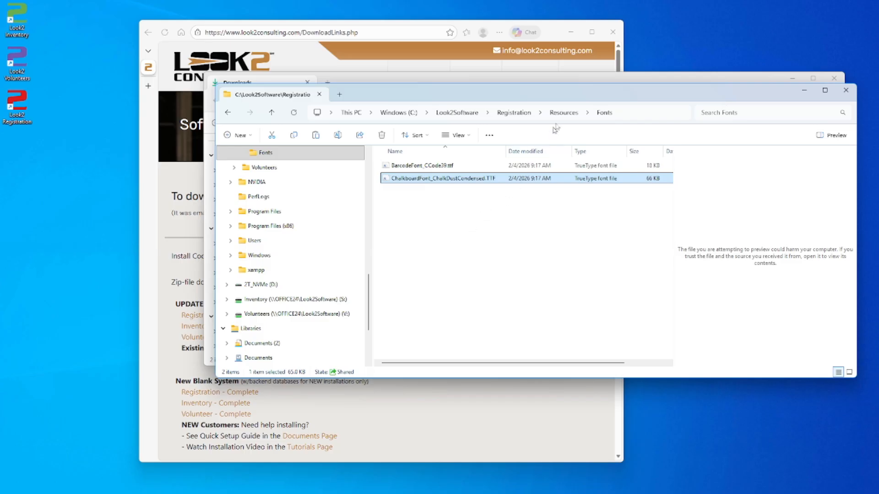
Step: Merge Set_TrustedLocations.reg from Resources into the registry, approving every prompt and the success message
left_click(563, 113)
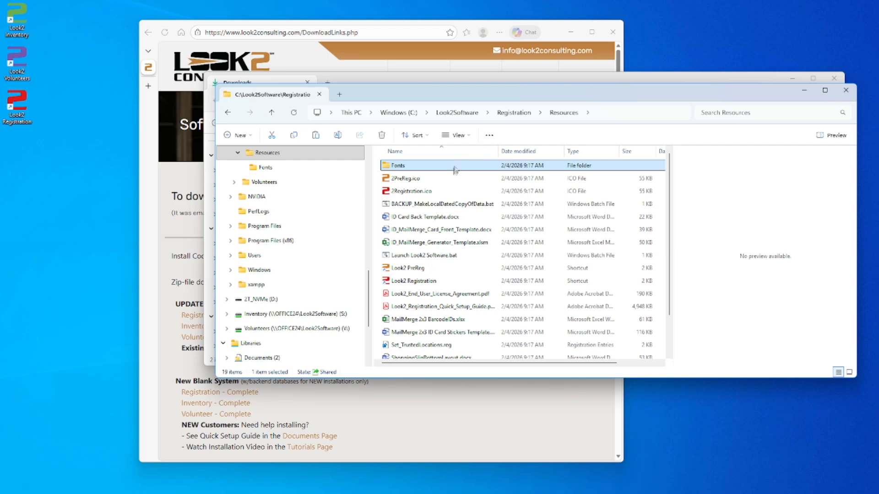
left_click(408, 347)
double_click(409, 346)
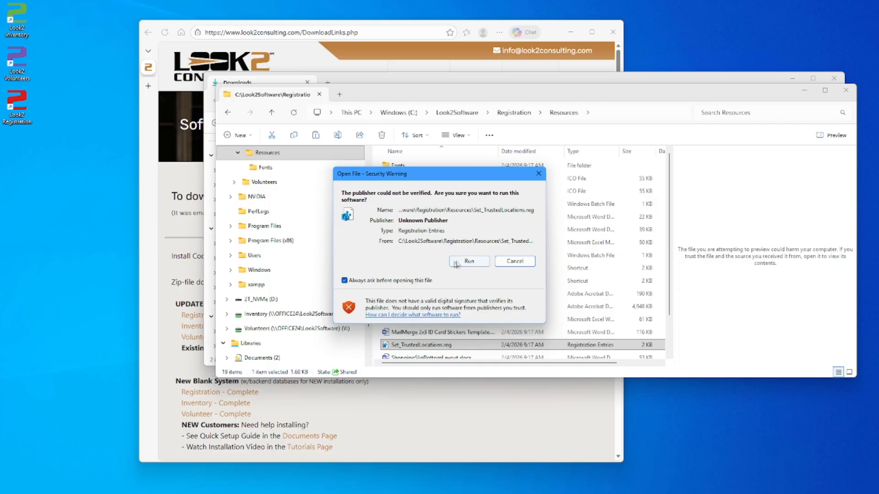
left_click(470, 262)
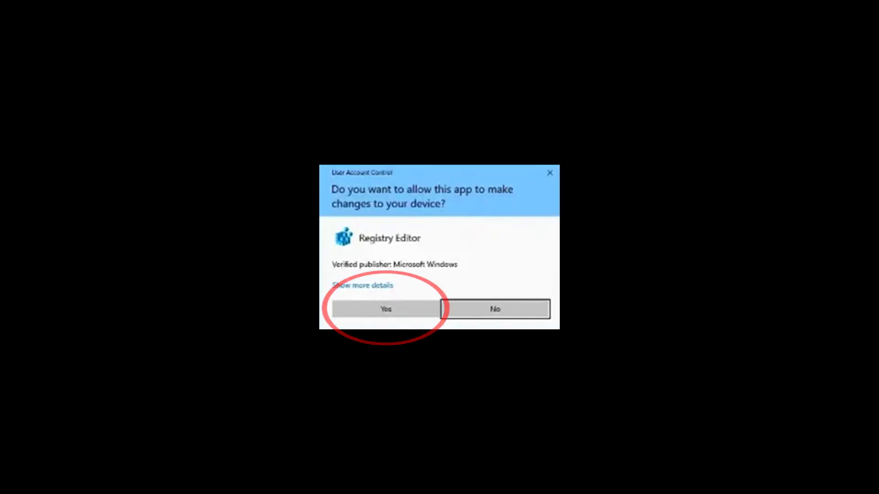
left_click(399, 313)
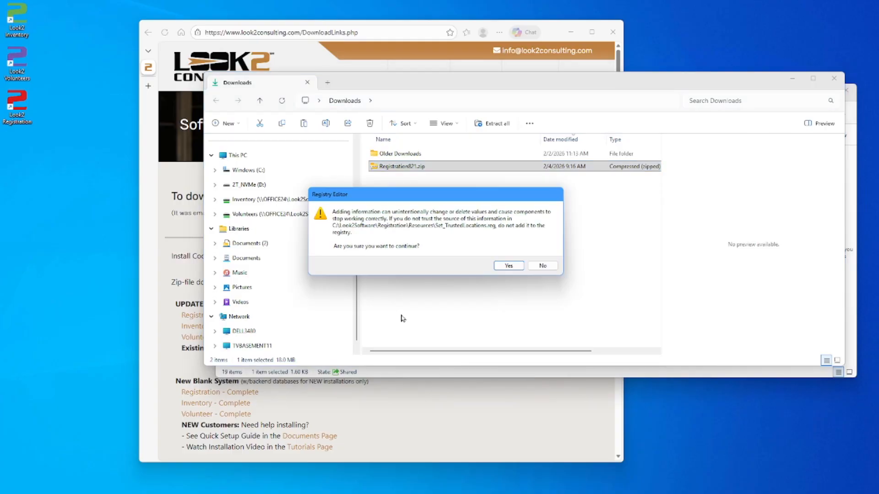
left_click(508, 267)
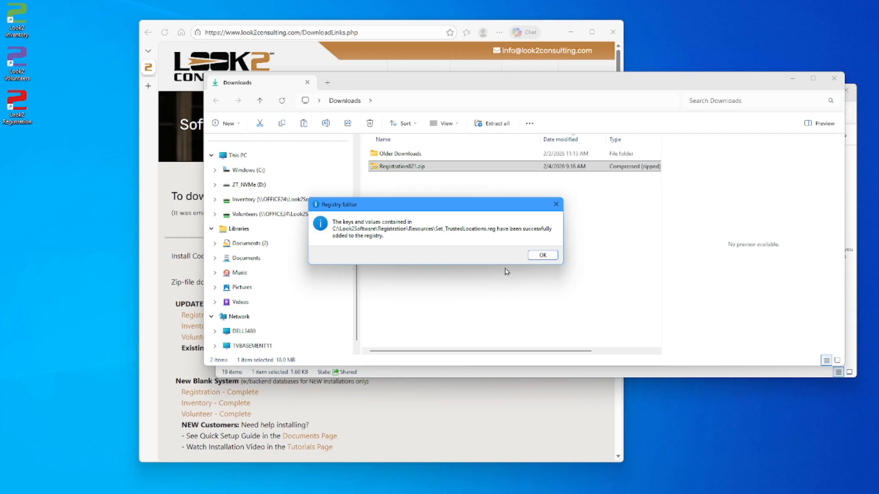
left_click(539, 257)
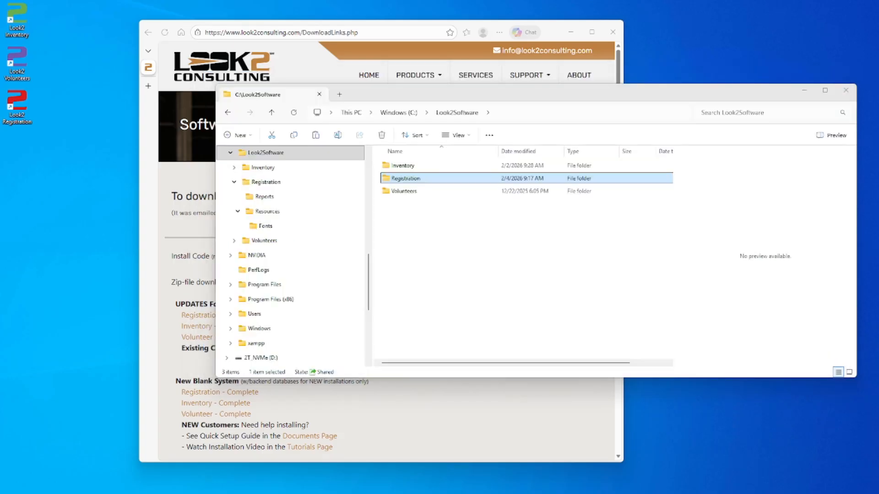
Step: Share the Registration folder with Everyone at Read/Write permission
right_click(410, 179)
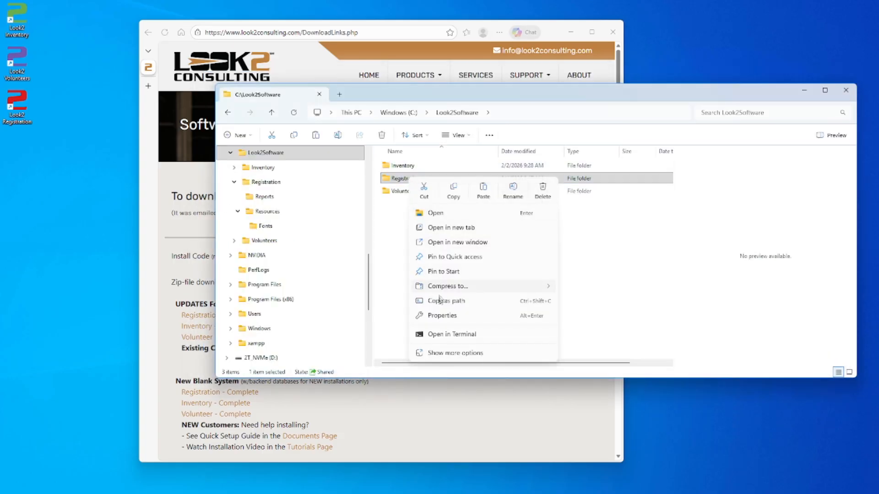
left_click(442, 316)
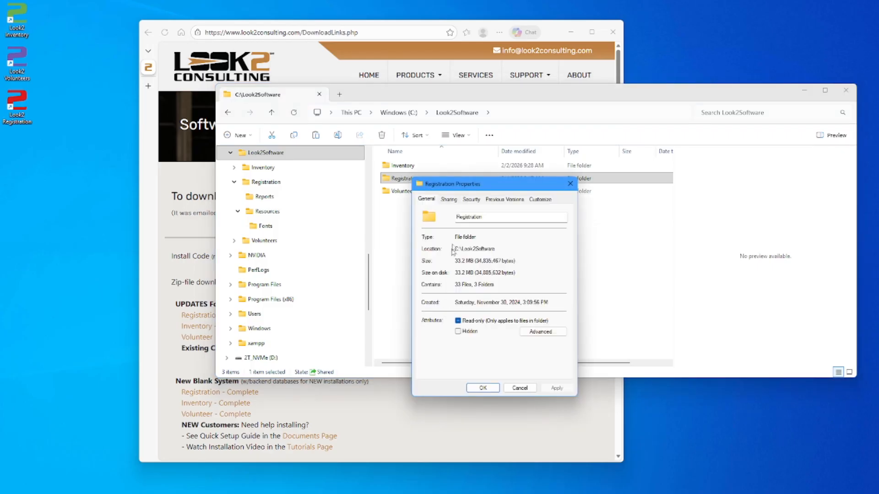
left_click(449, 200)
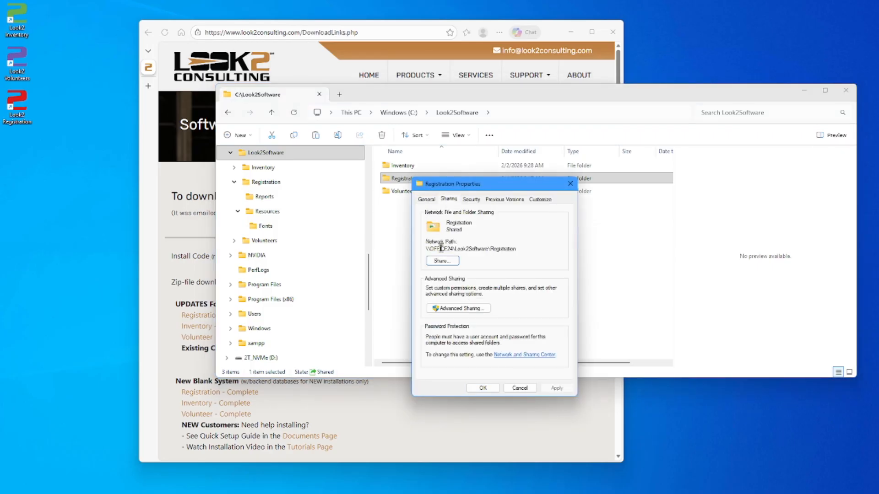
left_click(442, 260)
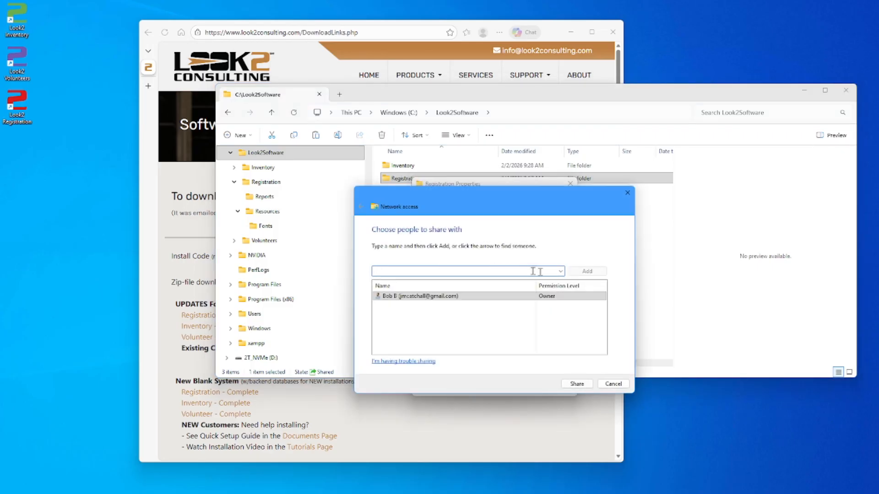
left_click(560, 272)
left_click(544, 289)
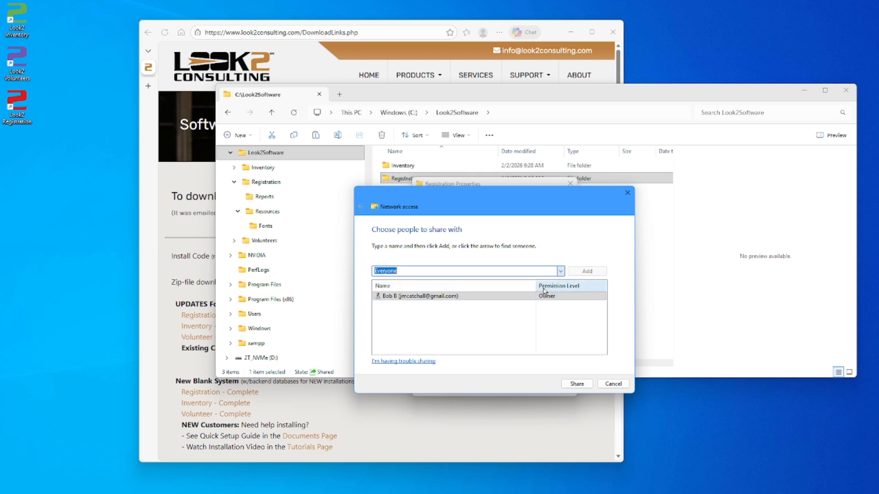
left_click(592, 273)
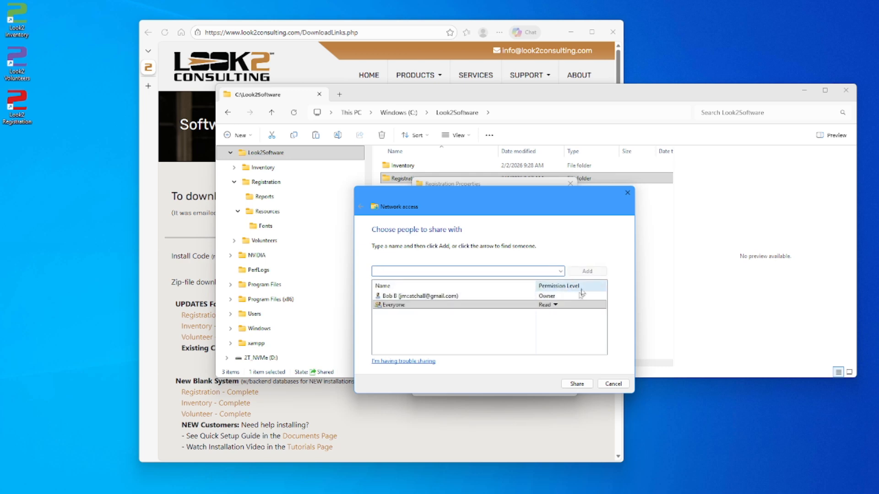
left_click(556, 305)
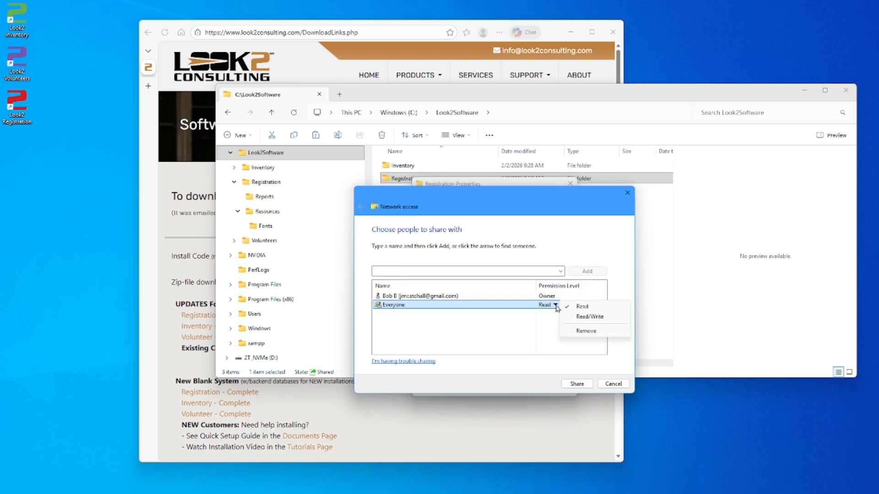
left_click(577, 317)
left_click(575, 384)
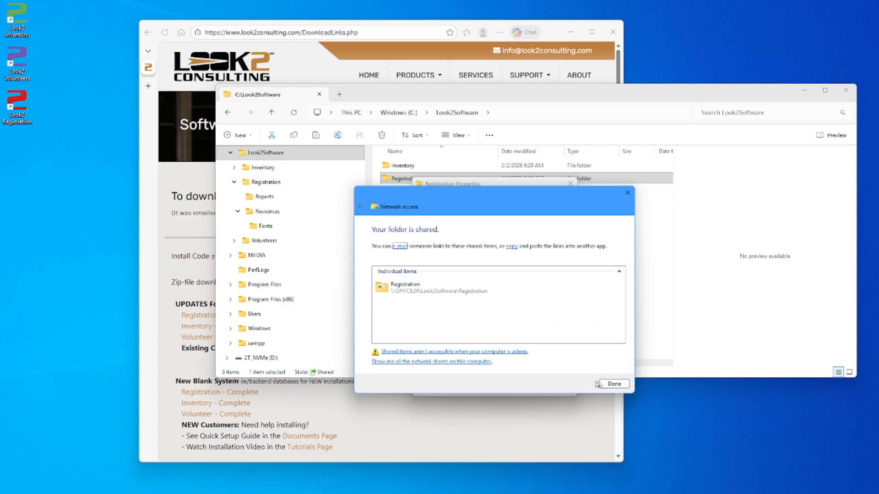
left_click(613, 384)
Step: Copy the network path \\OFFICE24\Look2Software\Registration and close the Properties dialog
left_click_drag(518, 249, 423, 249)
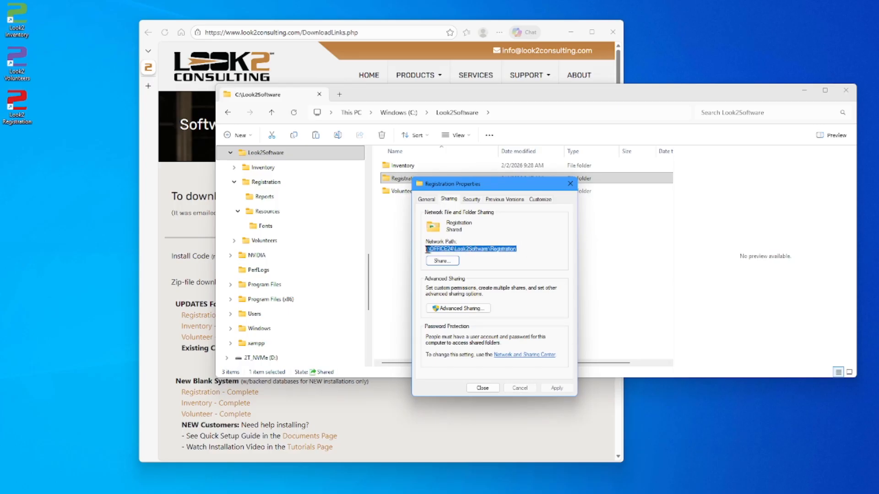
right_click(433, 250)
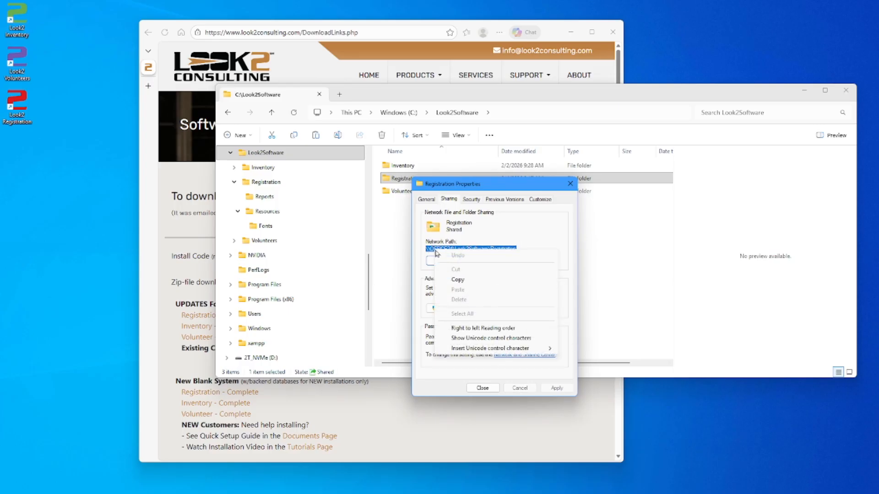
left_click(462, 281)
left_click(480, 390)
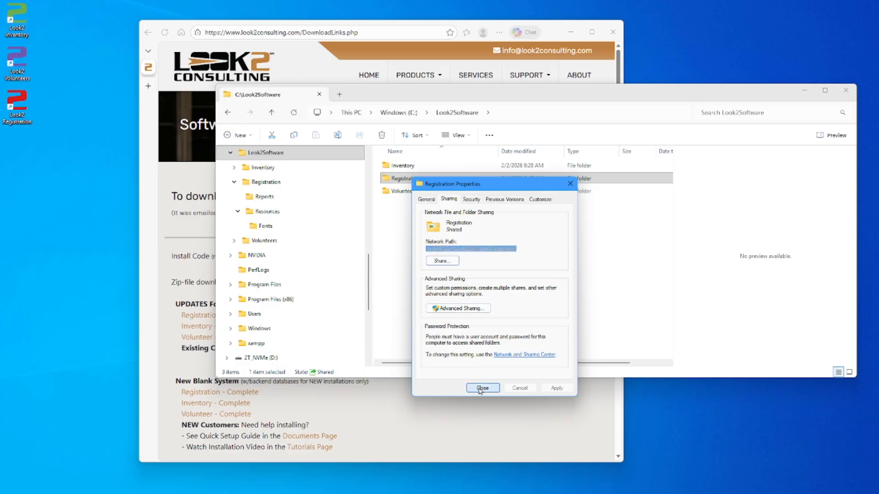
scroll(370, 269, "up", 1)
scroll(370, 268, "up", 3)
Step: Map drive letter R: to the pasted \\OFFICE24\Look2Software\Registration share path
right_click(252, 168)
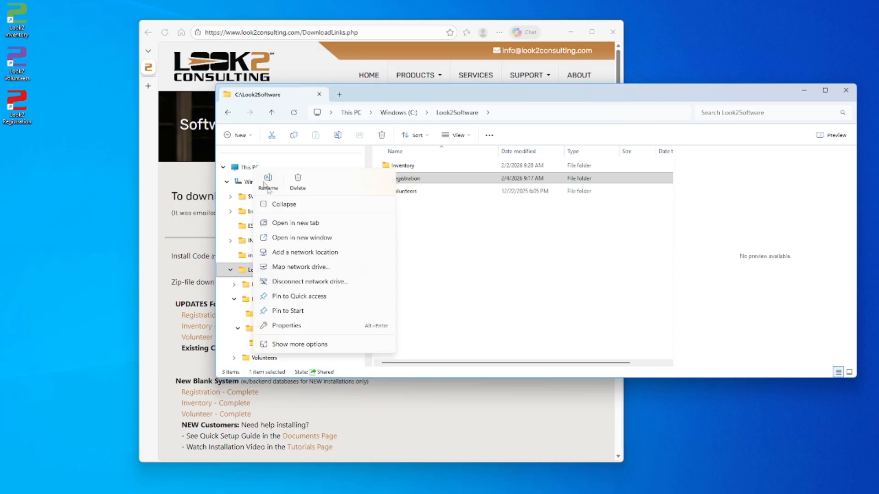
left_click(305, 268)
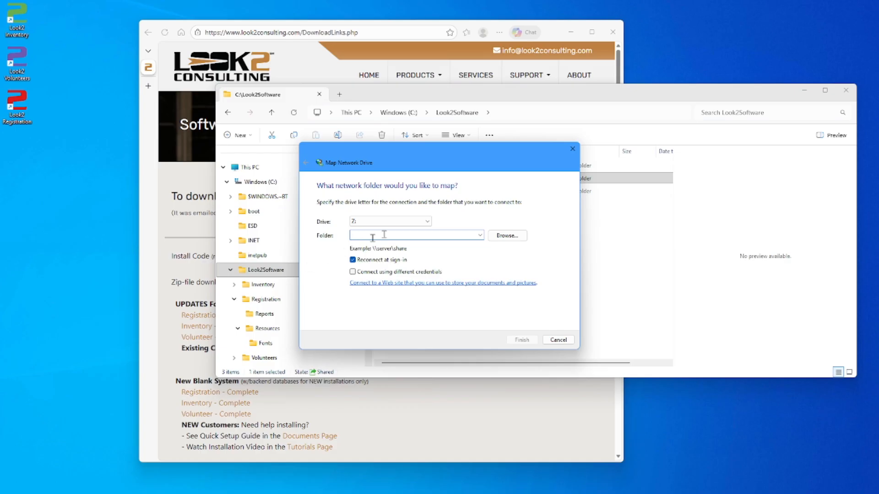
left_click(414, 221)
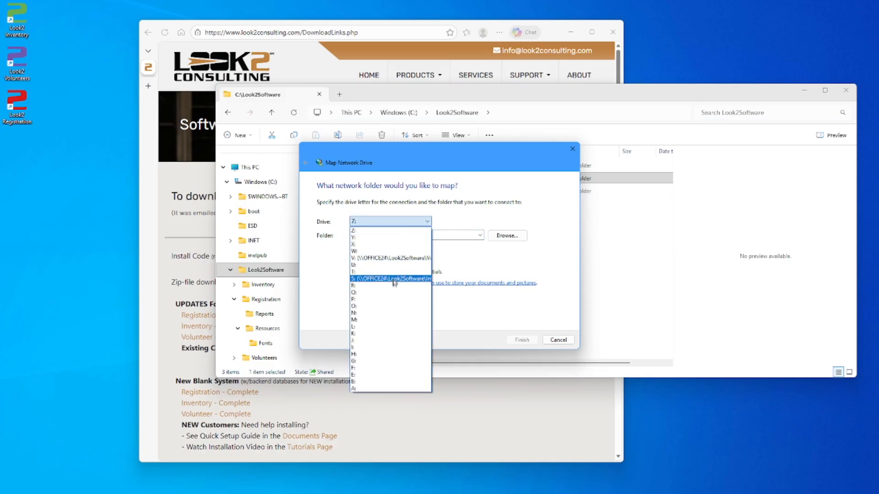
left_click(394, 286)
right_click(362, 238)
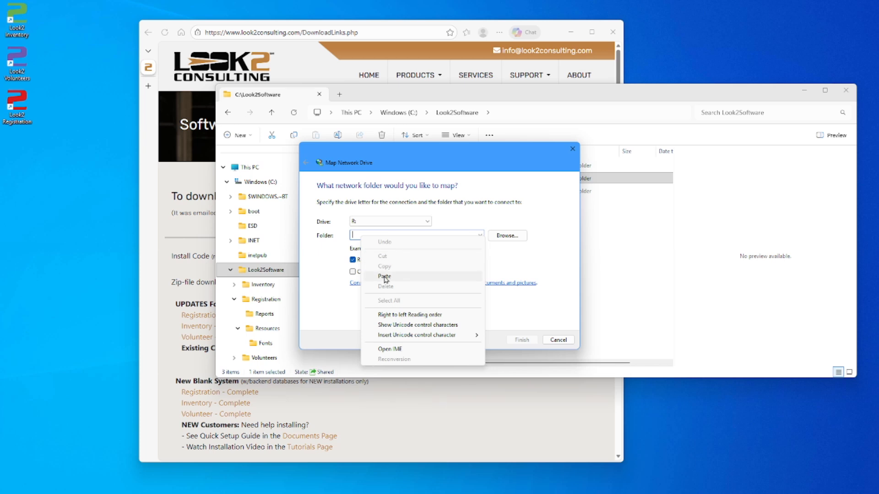
left_click(384, 277)
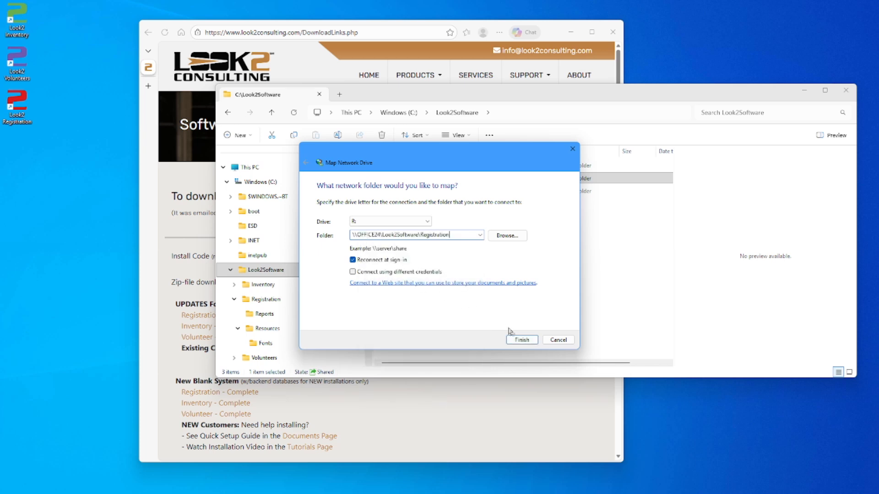
left_click(522, 340)
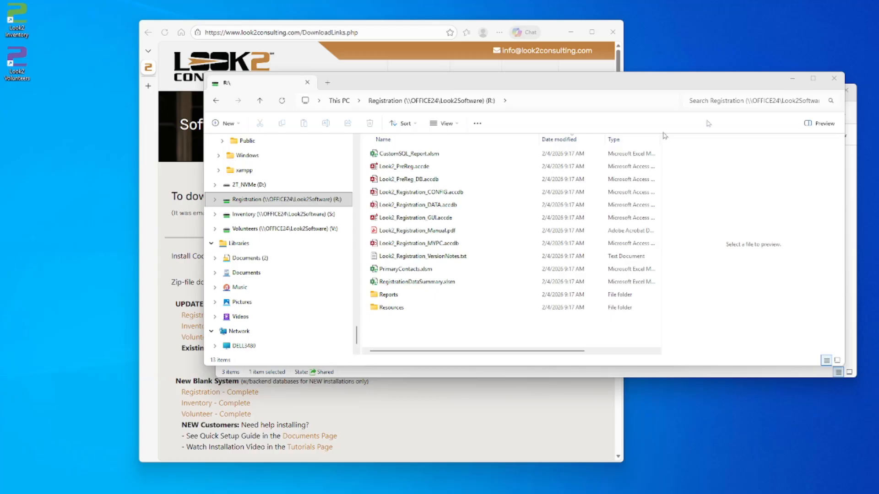
Step: Move the Look2 Registration shortcut from Registration\Resources to the desktop and launch it
left_click(833, 80)
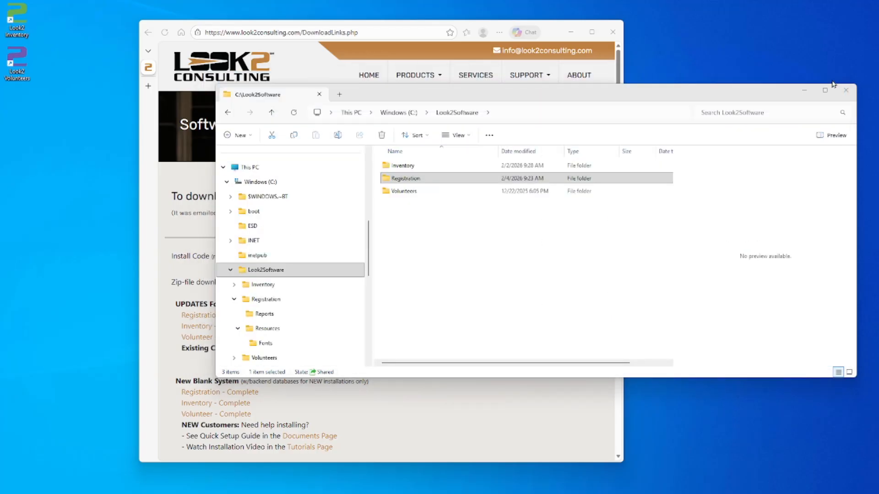
left_click(417, 180)
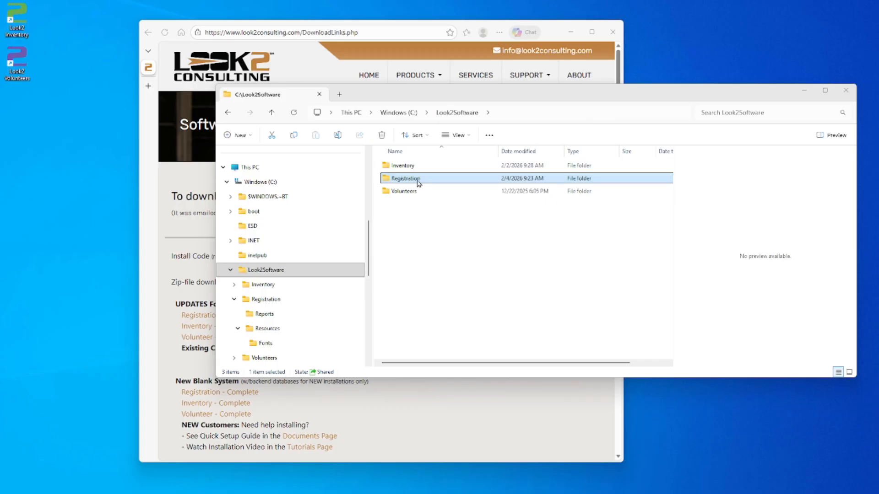
double_click(417, 179)
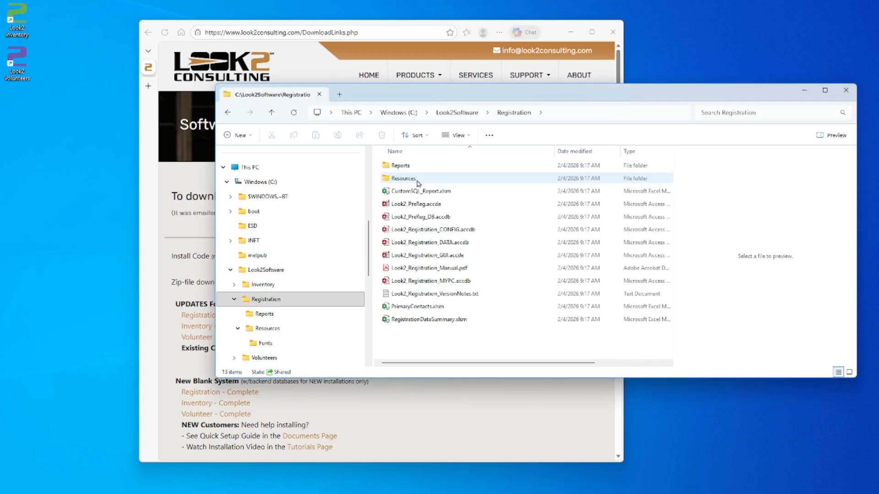
double_click(418, 180)
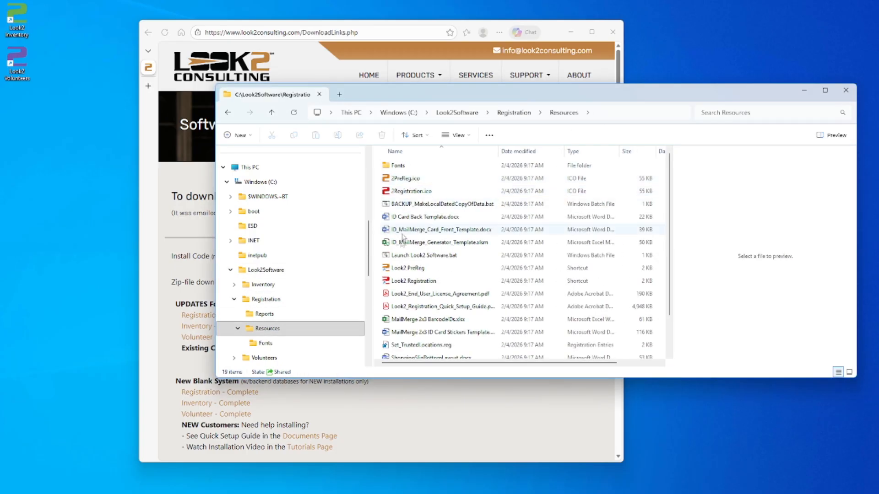
left_click(403, 283)
left_click_drag(402, 285, 20, 104)
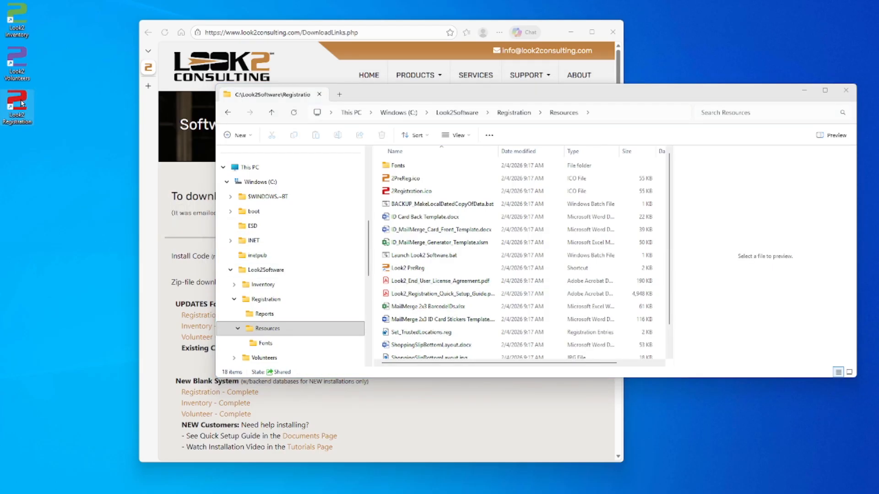
double_click(21, 104)
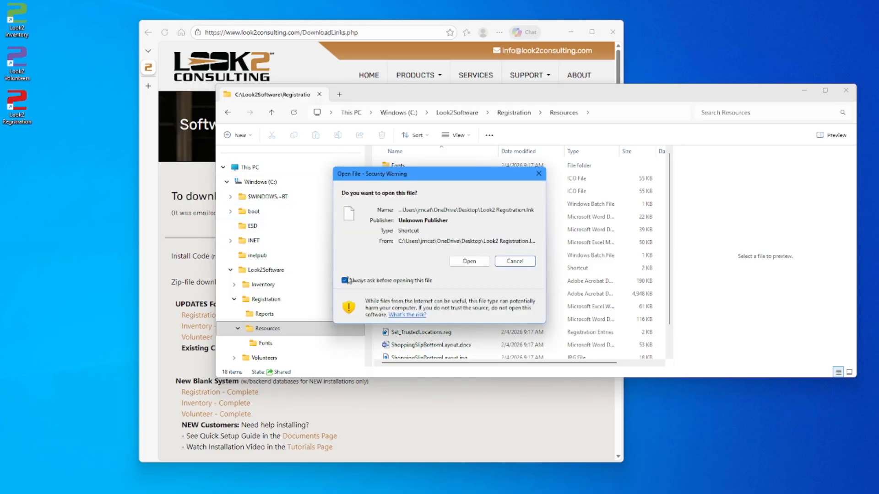
Step: Open Look2 Registration past the security warning and sign in as admin with its password
left_click(467, 262)
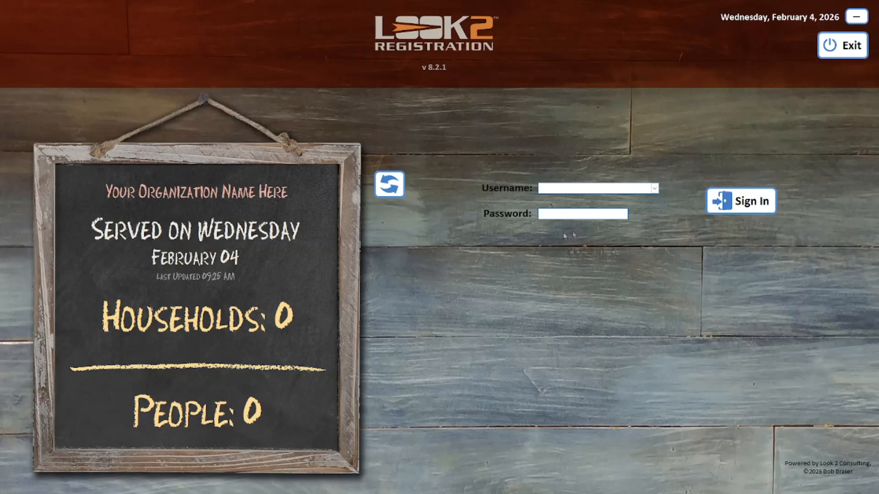
left_click(655, 189)
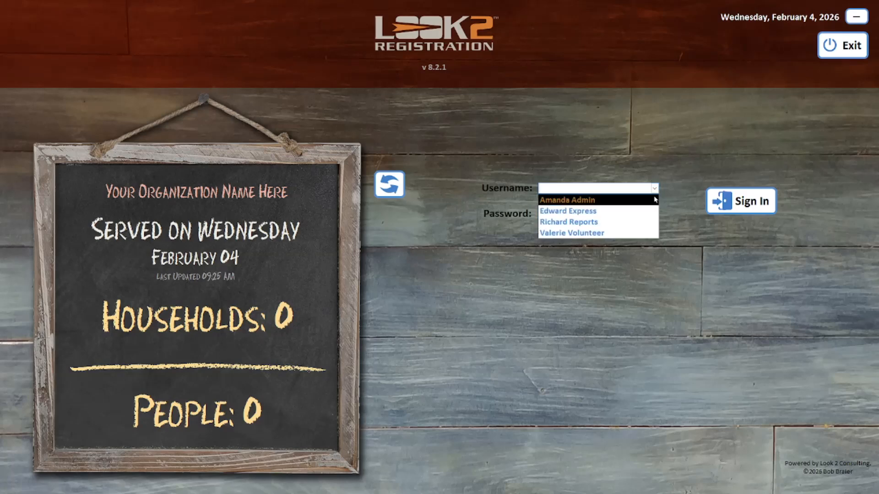
left_click(570, 197)
left_click(571, 212)
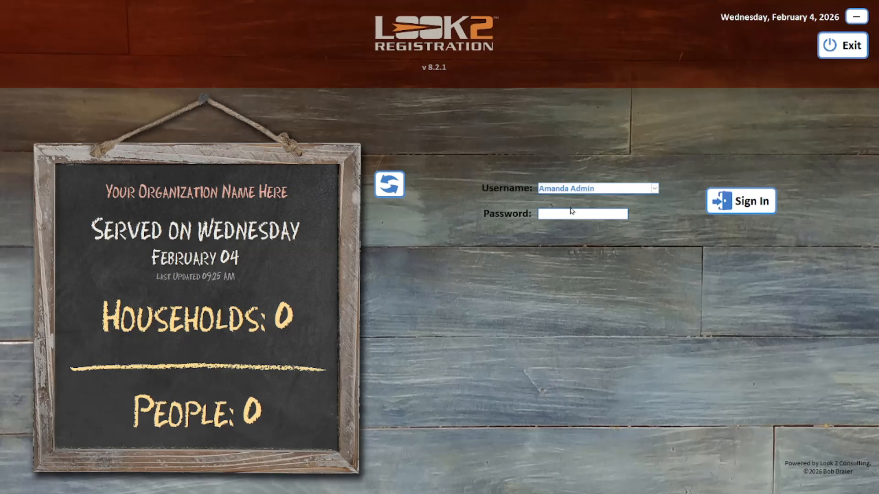
type("password")
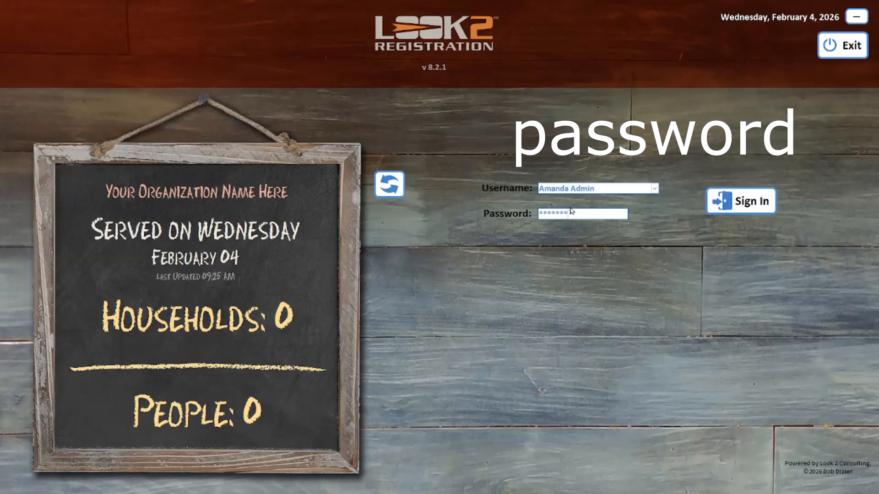
key("Tab")
left_click(720, 198)
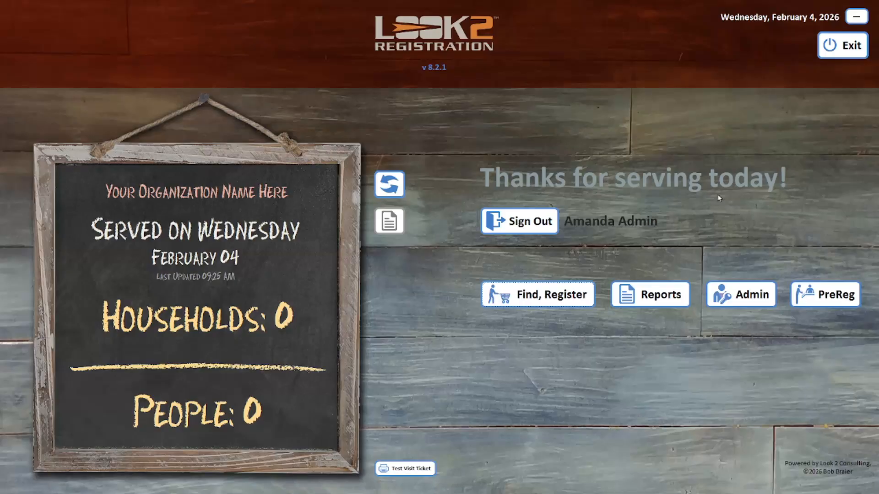
Step: Enter 'My Food Pantry' as Organization Name in Admin > Configuration Settings, then close both windows
left_click(737, 295)
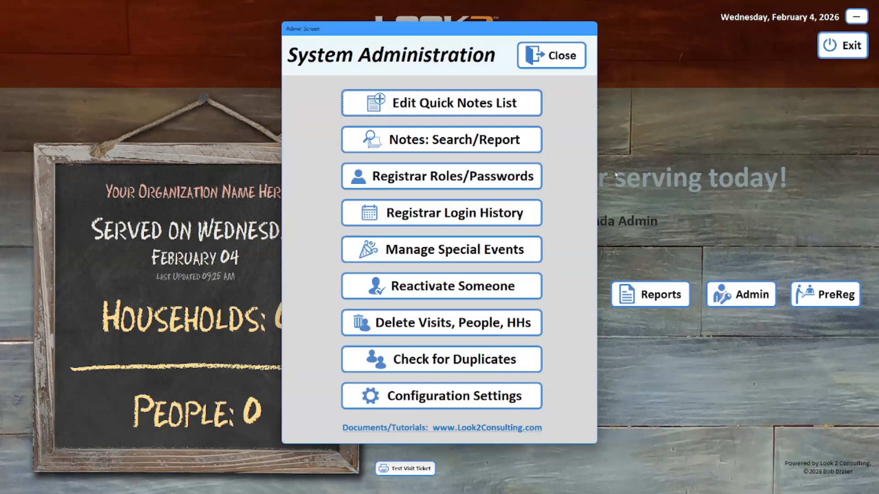
left_click(438, 395)
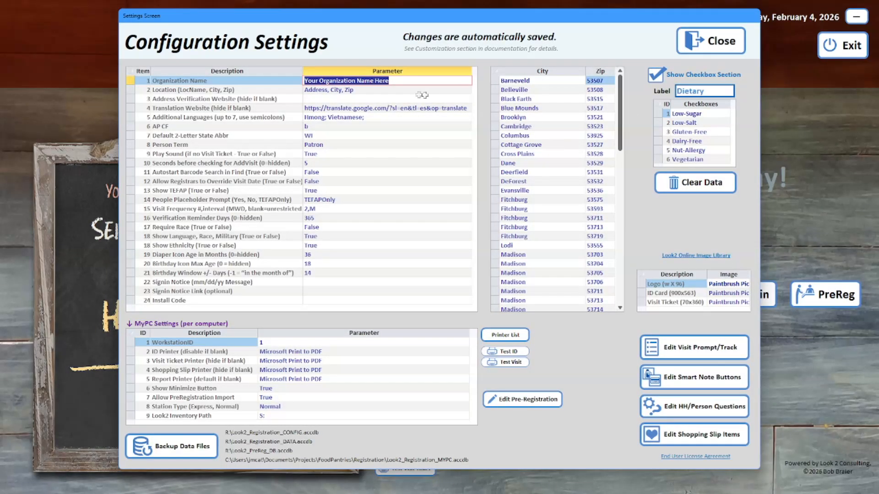
type("My Food Pantry")
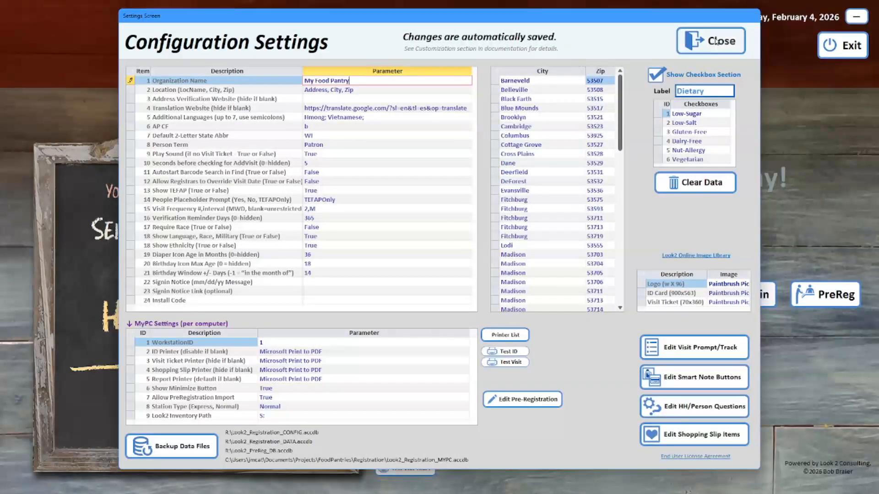
left_click(716, 41)
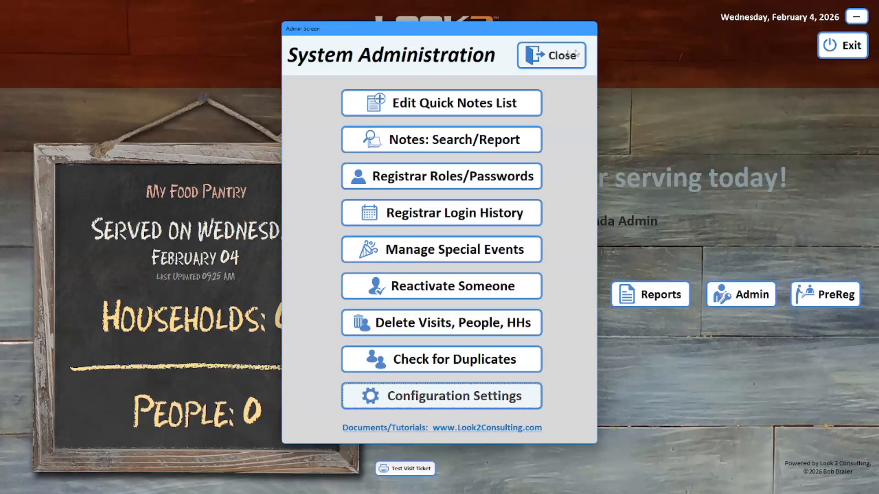
left_click(554, 54)
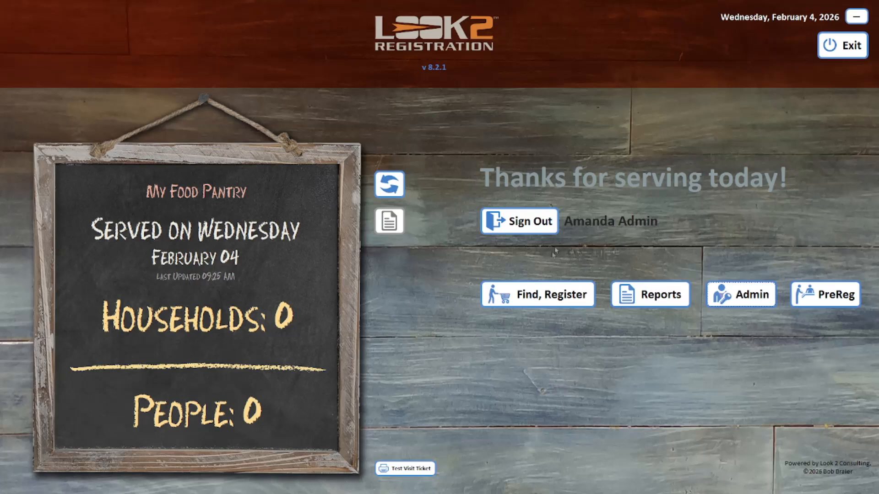
Step: Find the Test household by searching 'test', add today's visit, then open Reports
left_click(534, 293)
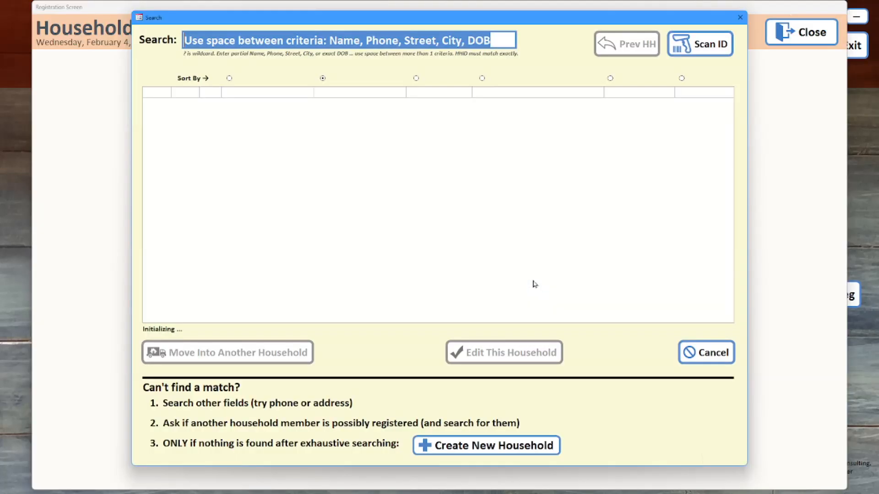
type("test")
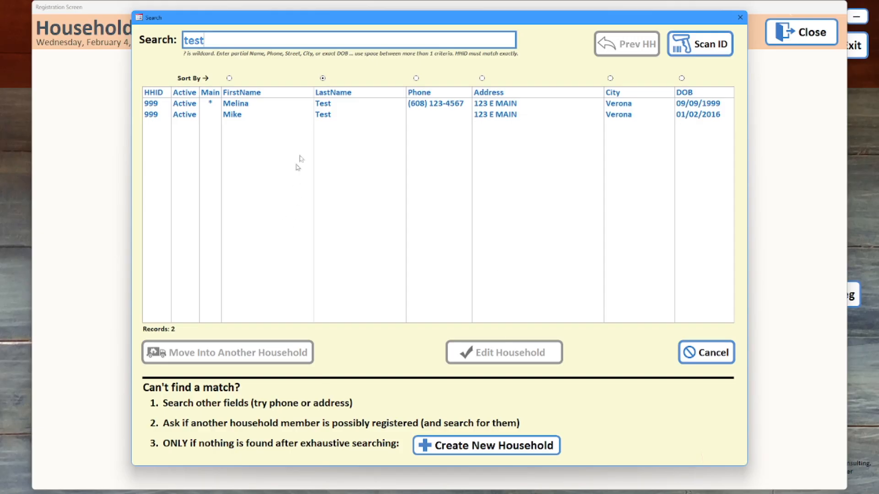
left_click(314, 106)
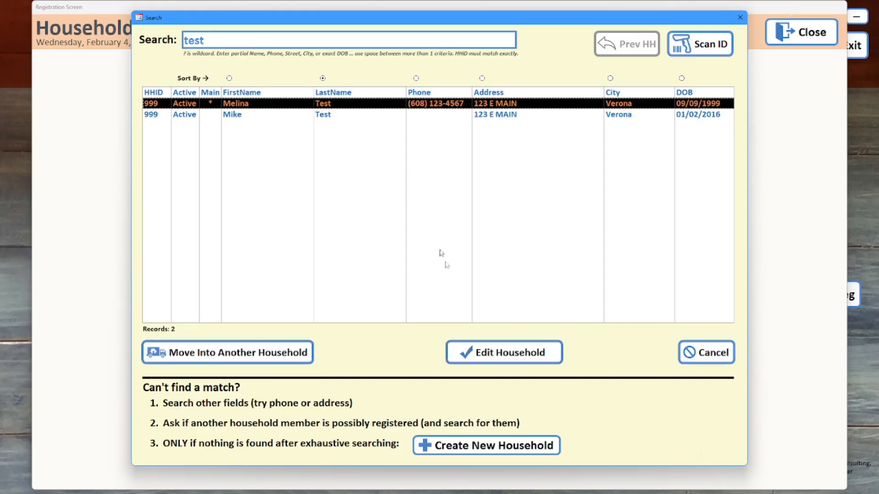
left_click(488, 350)
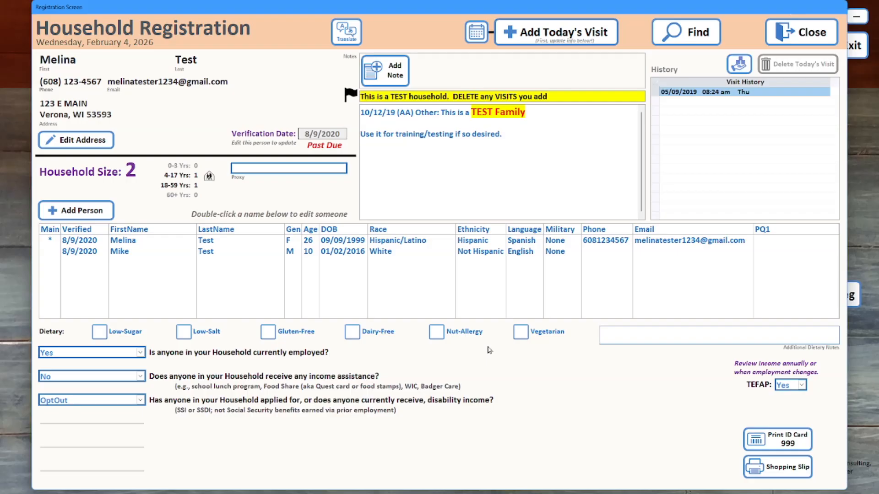
left_click(548, 27)
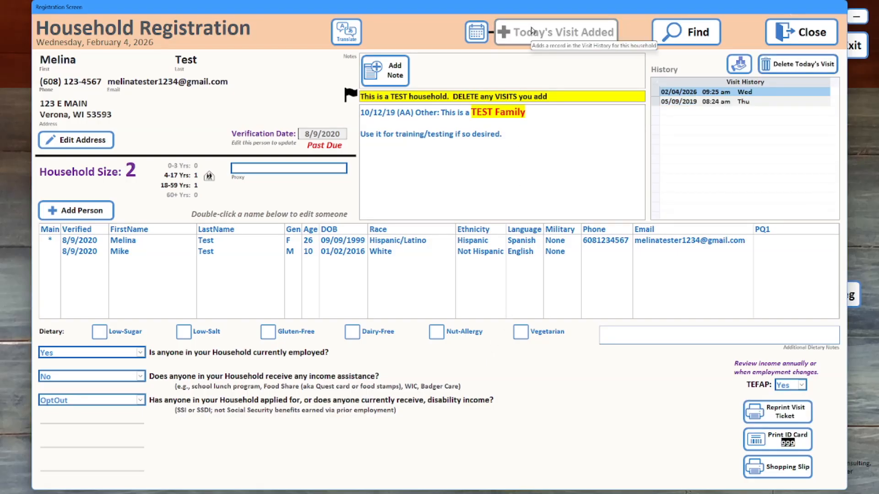
left_click(784, 29)
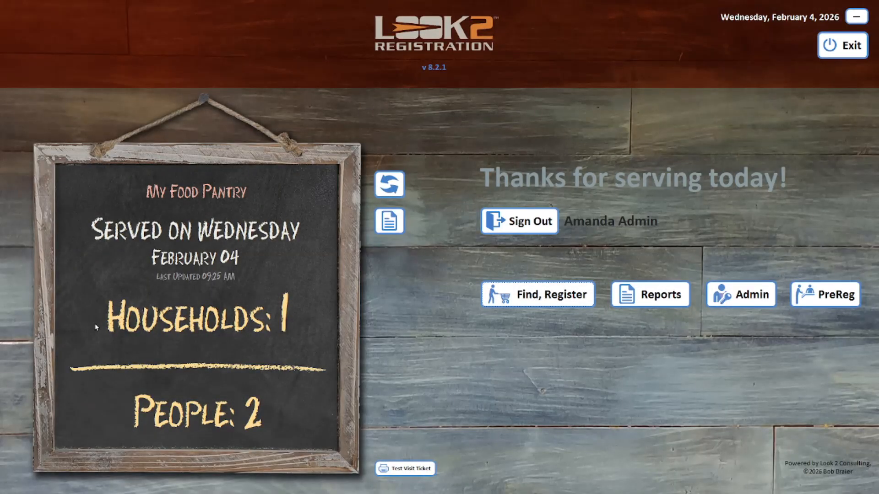
left_click(650, 293)
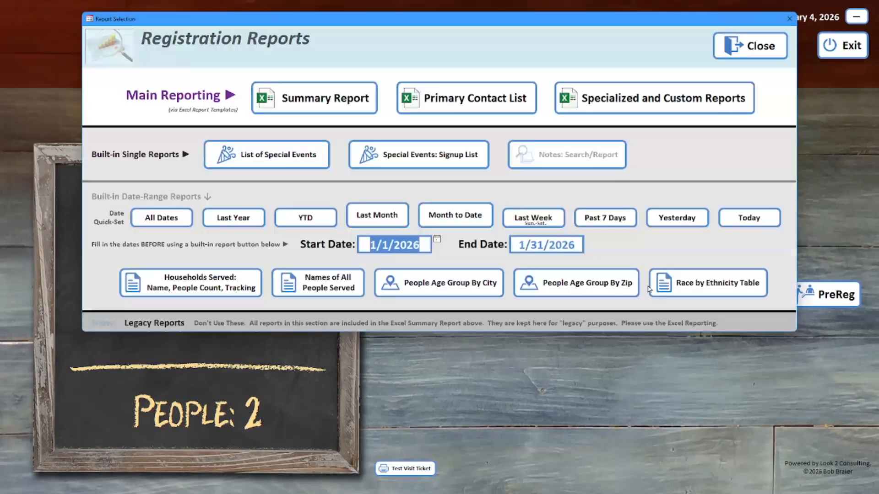